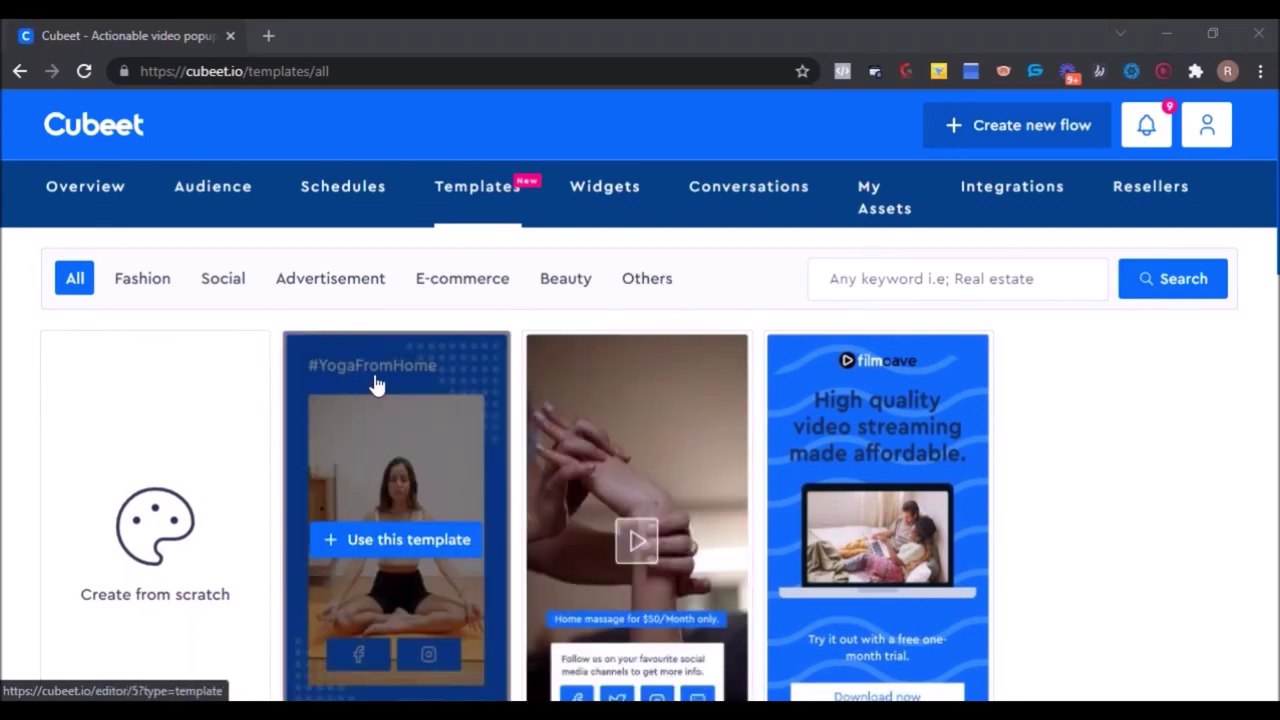
scroll(377, 383, "down", 1)
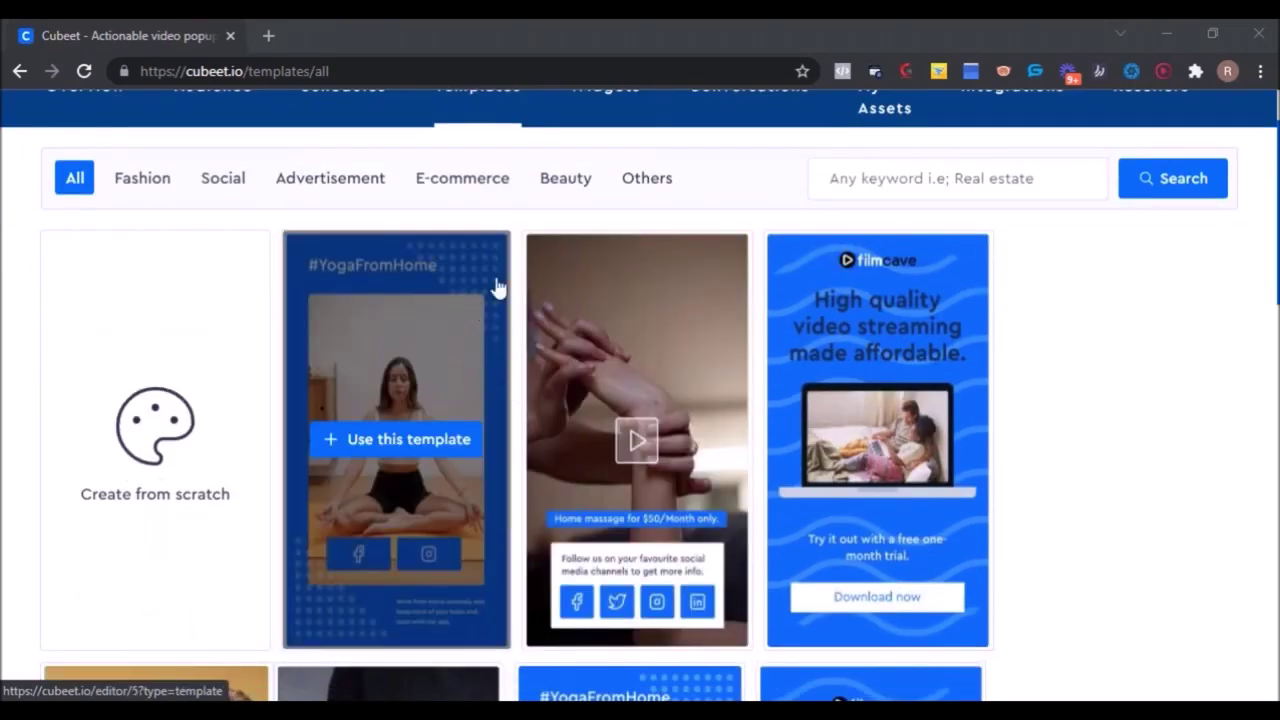
mouse_move(637, 440)
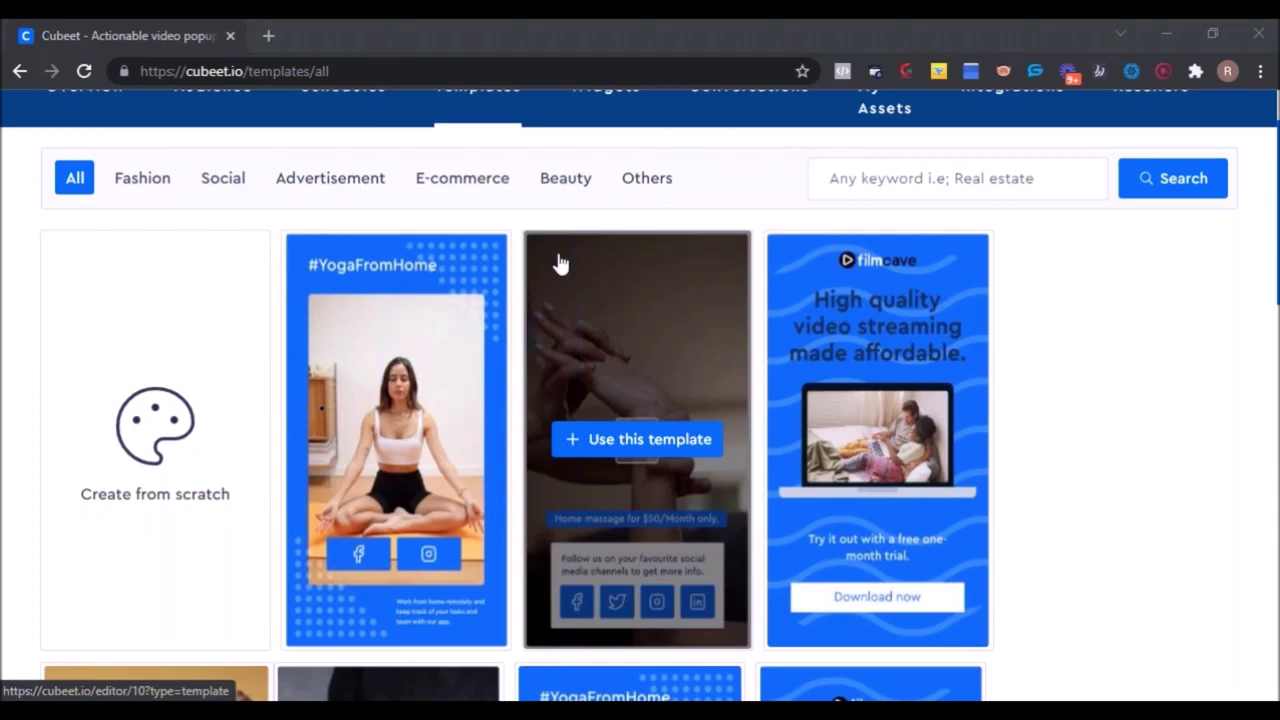
scroll(980, 370, "down", 1)
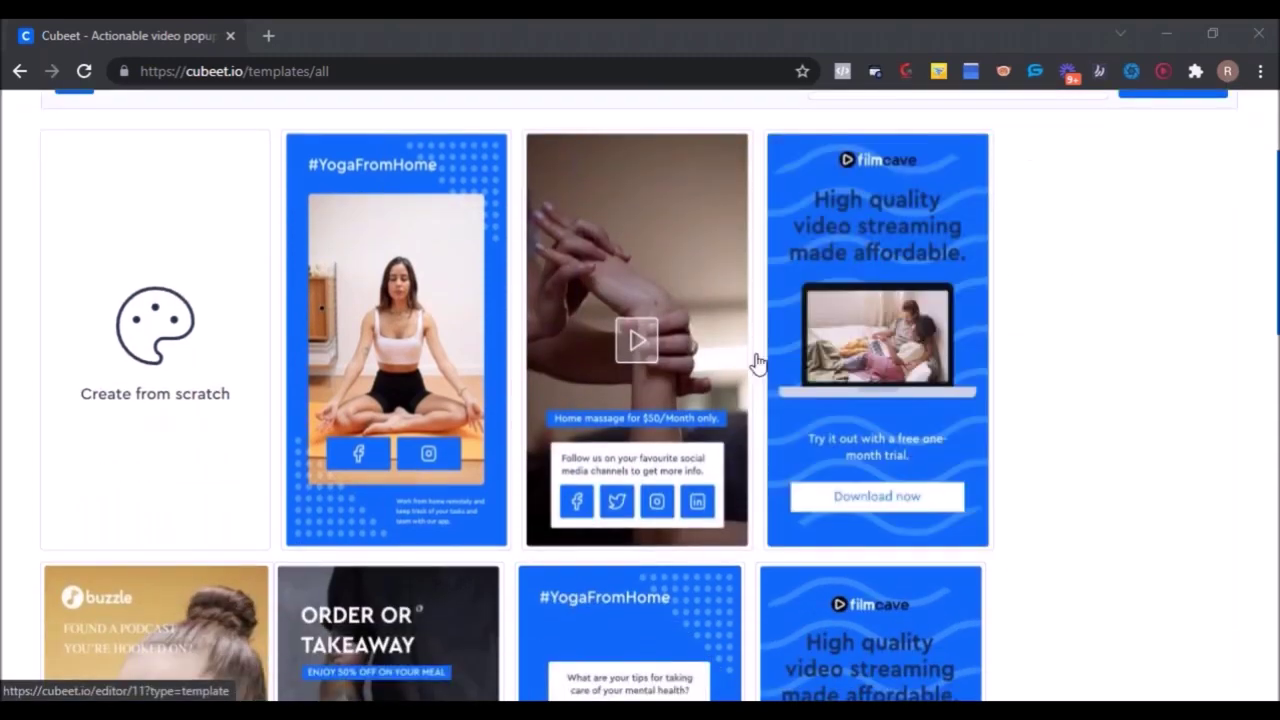
scroll(758, 362, "down", 2)
scroll(600, 362, "down", 1)
scroll(400, 370, "down", 1)
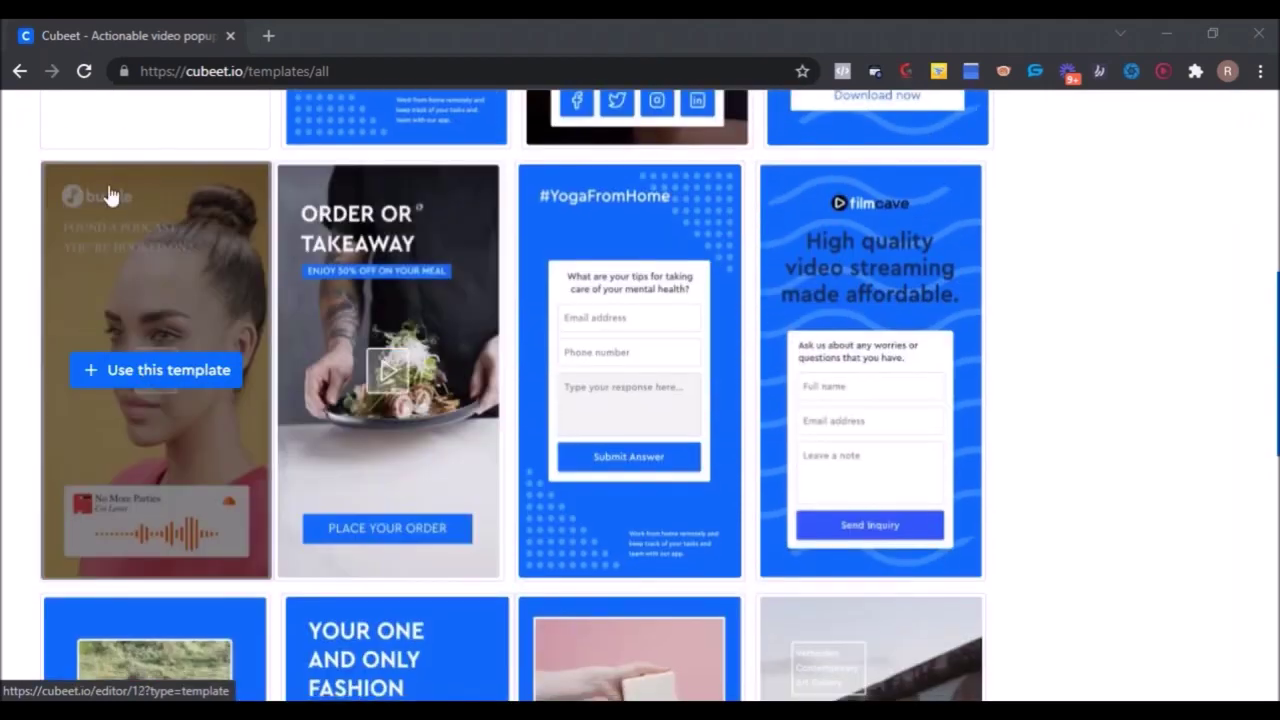
- Open the Buzzle podcast template in the editor, then return to the template gallery
left_click(104, 245)
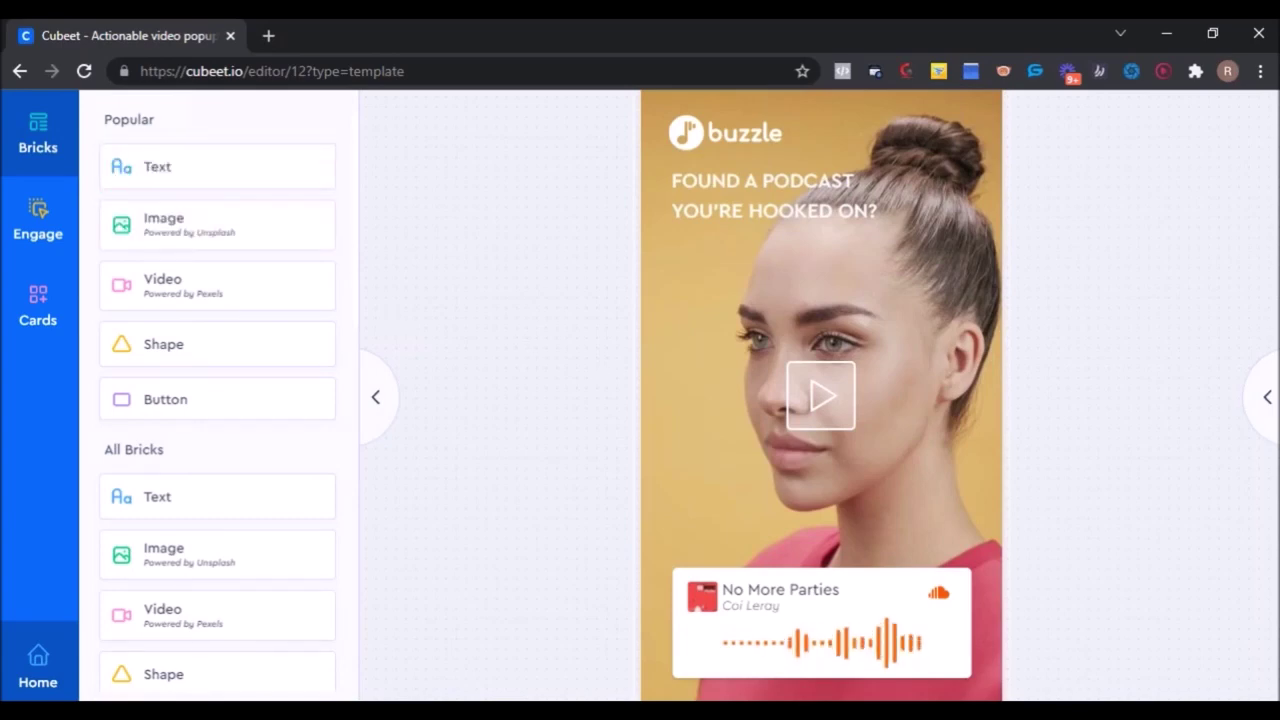
left_click(20, 71)
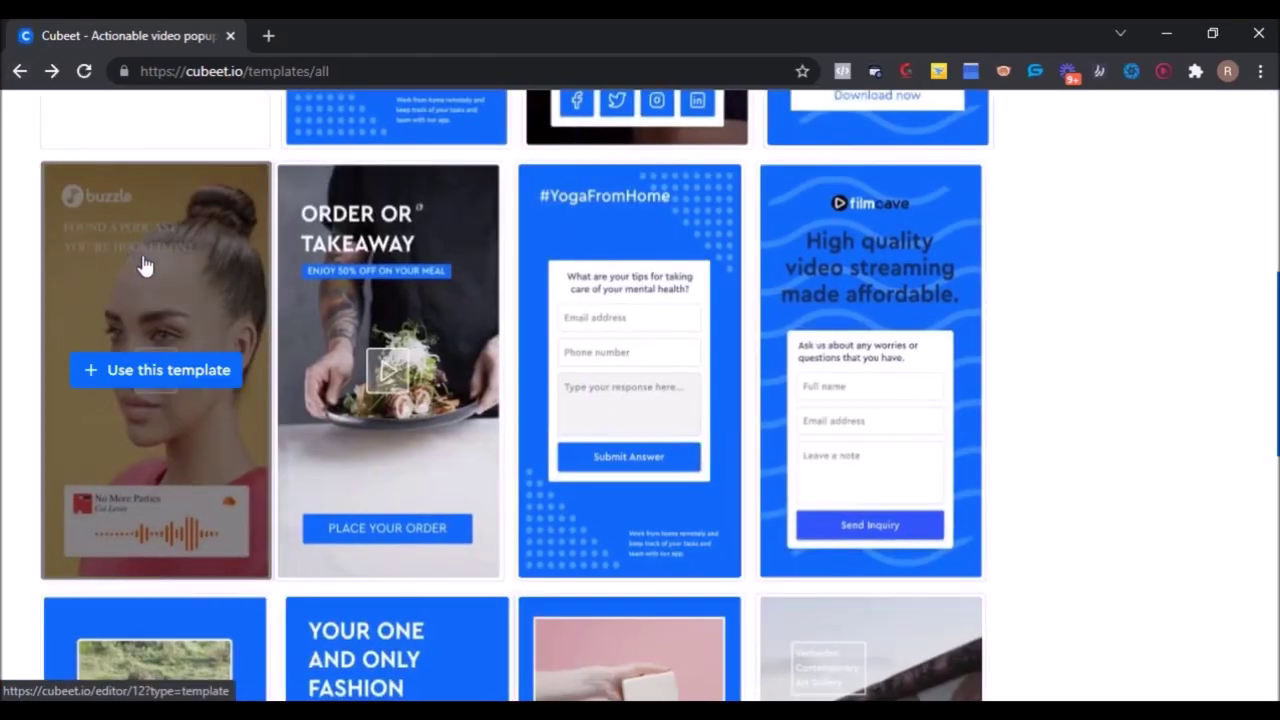
- Preview the Order or Takeaway template, then open the wild animal quiz template
left_click(418, 305)
mouse_move(629, 370)
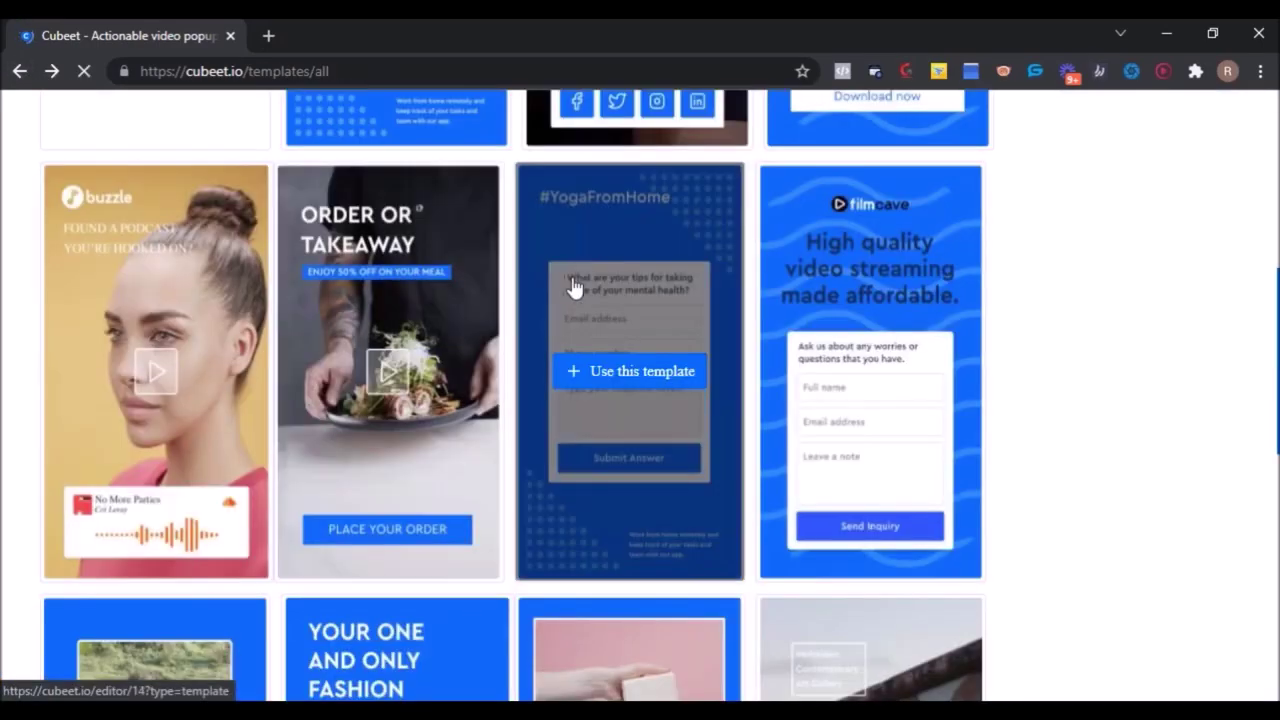
scroll(570, 290, "down", 5)
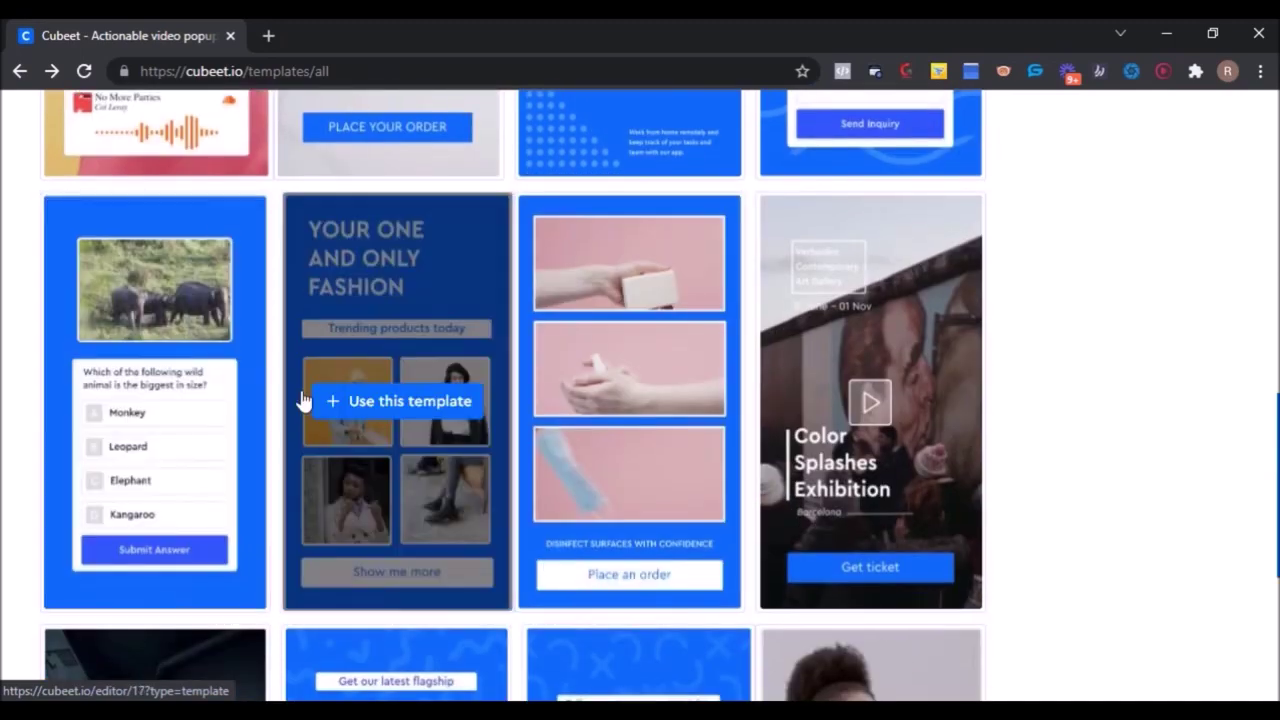
scroll(120, 200, "down", 2)
left_click(181, 297)
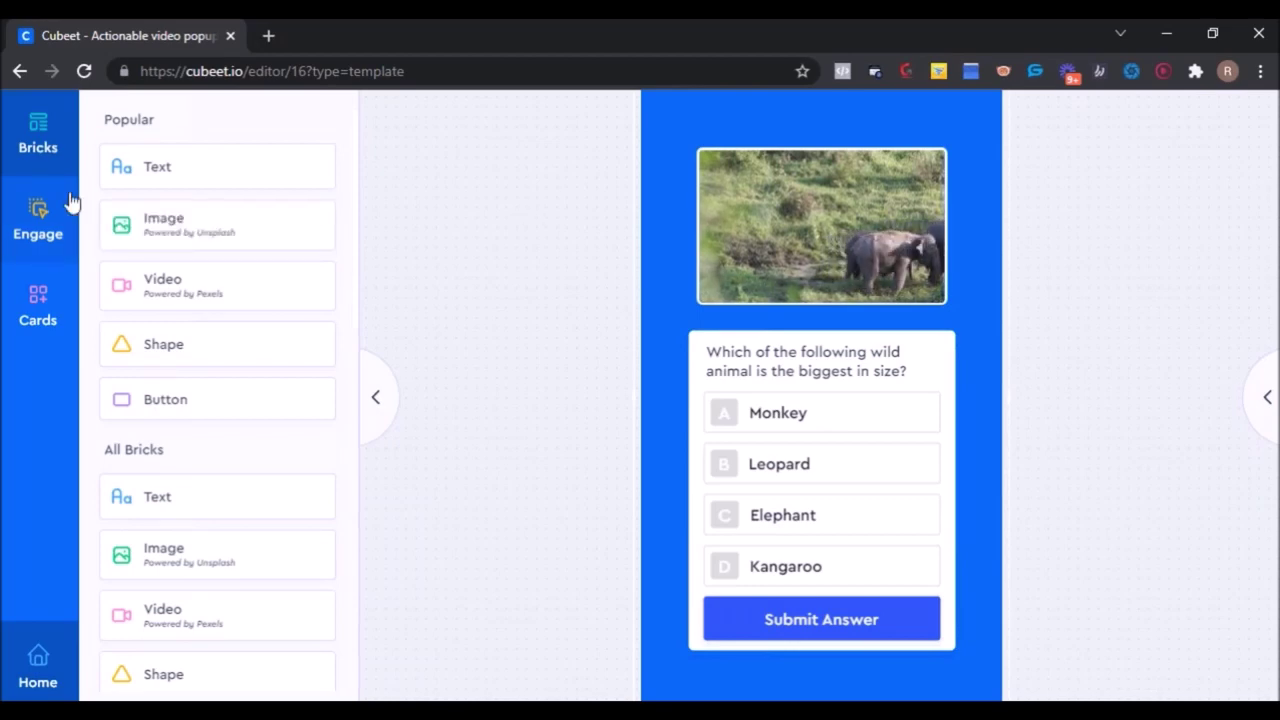
- Leave the elephant quiz template and go back to the template gallery
left_click(22, 71)
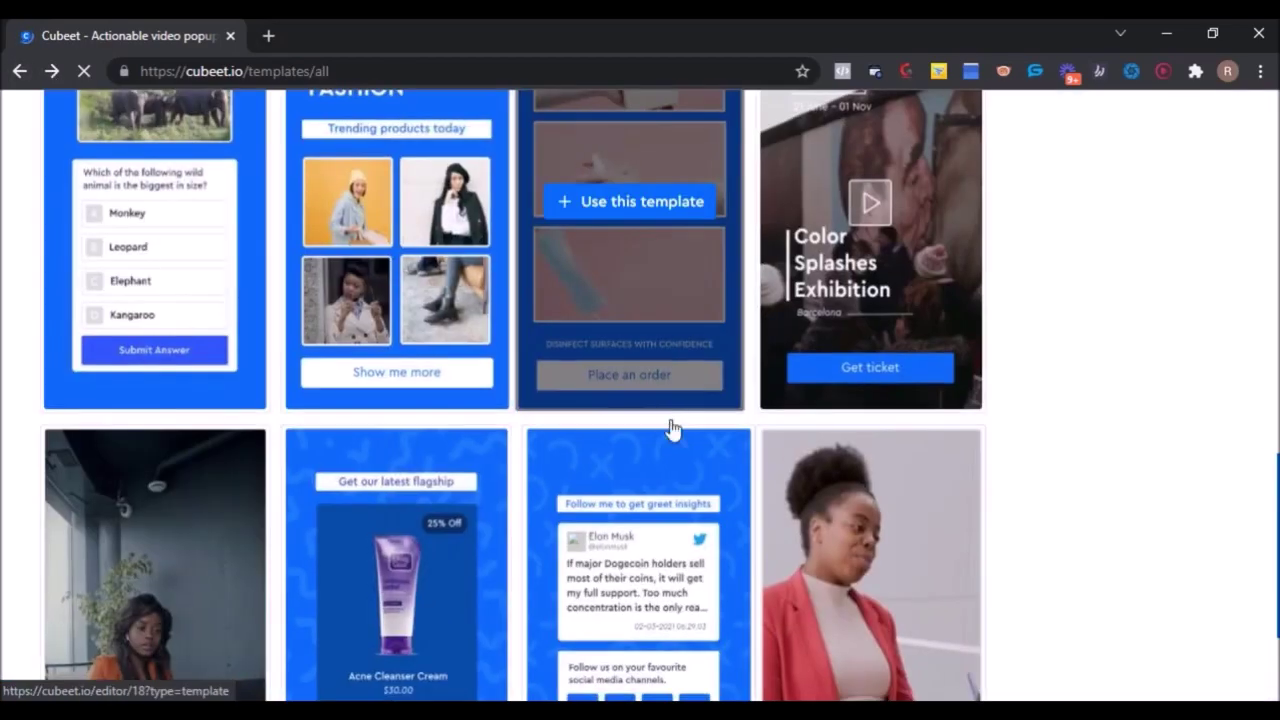
scroll(498, 390, "down", 2)
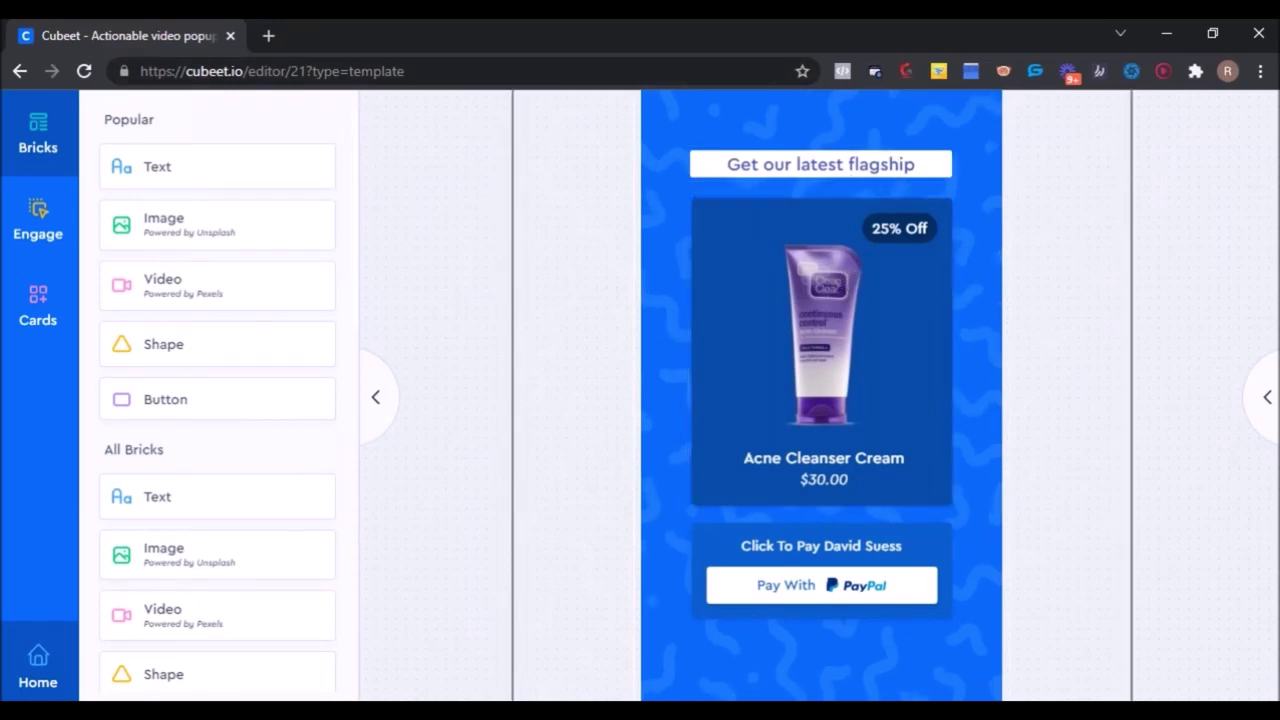
- Go back from the editor to the template gallery
left_click(22, 71)
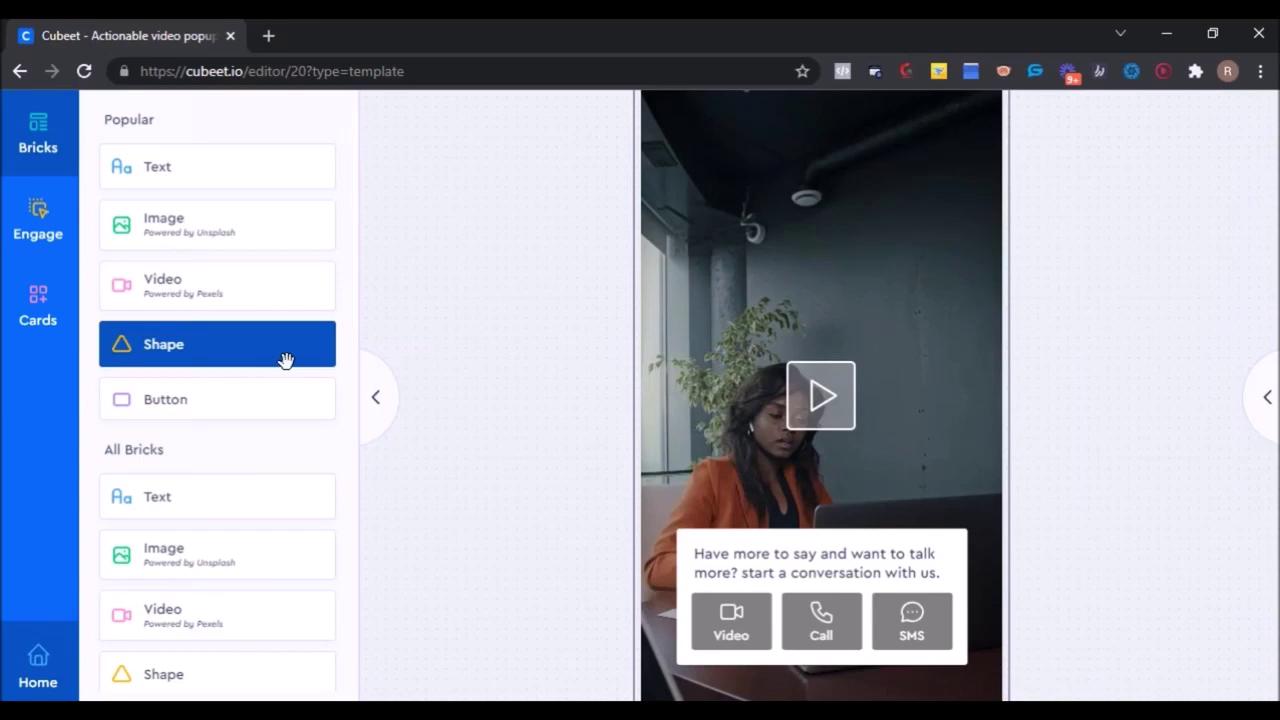
- Select the contact-us template's presenter video to show its Presenter settings
left_click(814, 373)
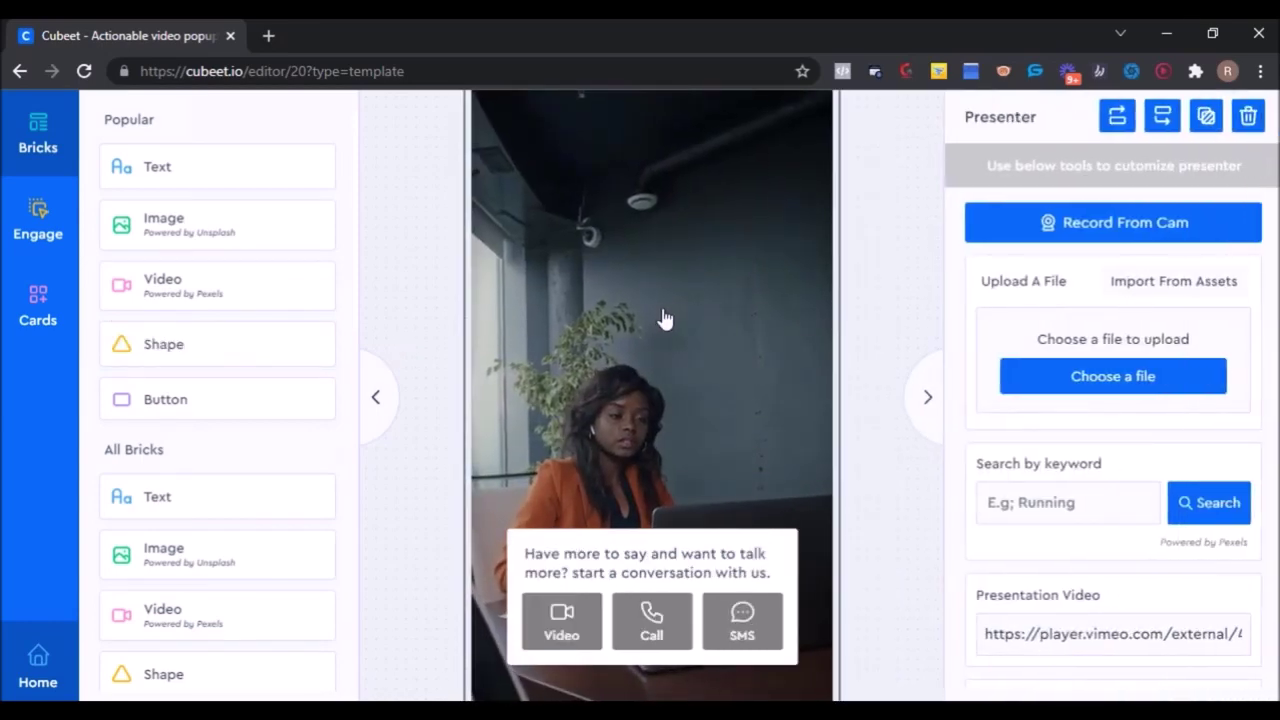